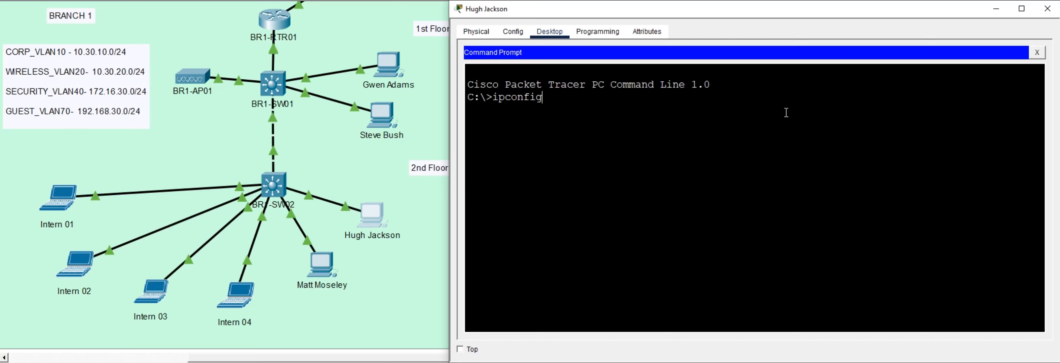
key(Return)
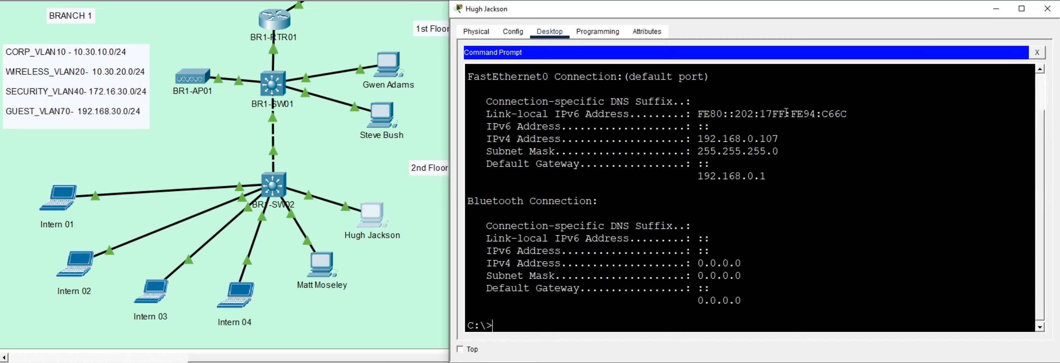
drag(698, 139, 786, 143)
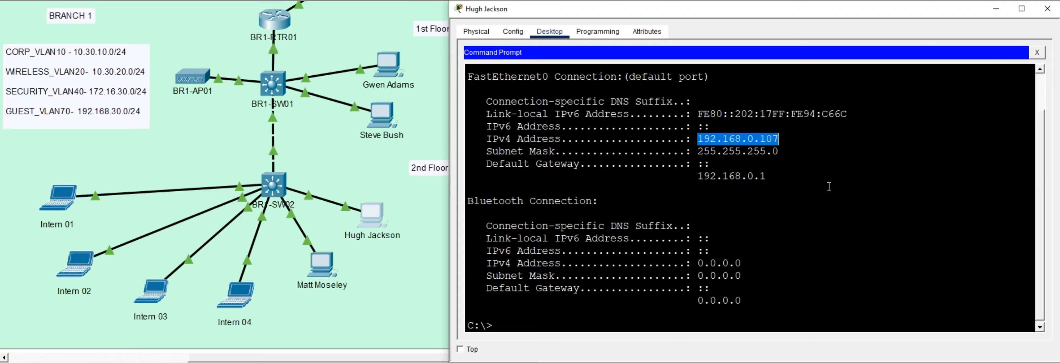
drag(692, 177, 781, 182)
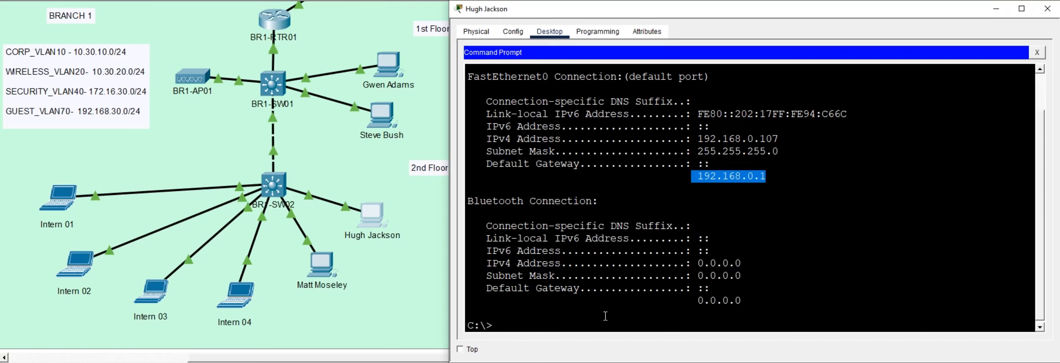
click(586, 313)
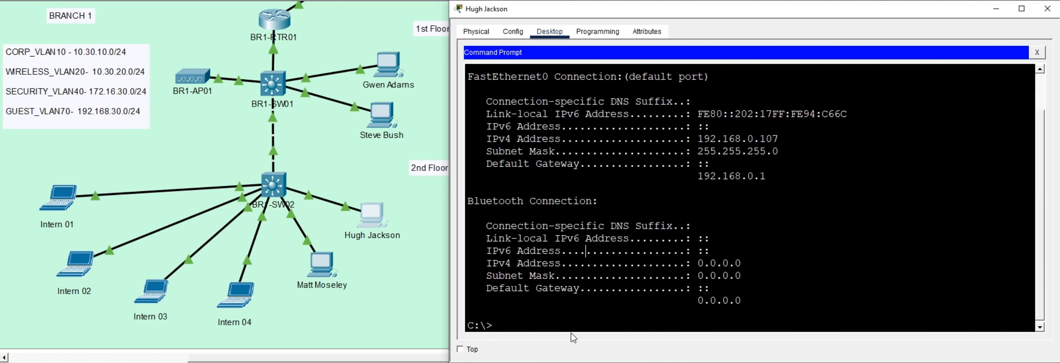
key(Return)
key(Return)
key(Return)
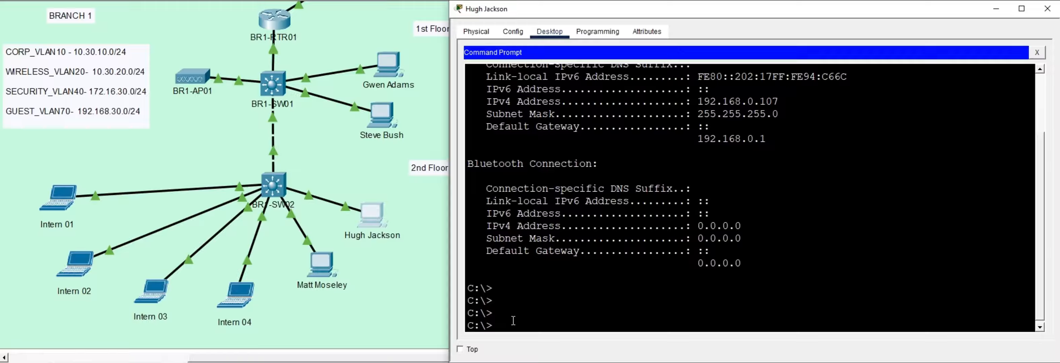
text(ping 192.168.0.1)
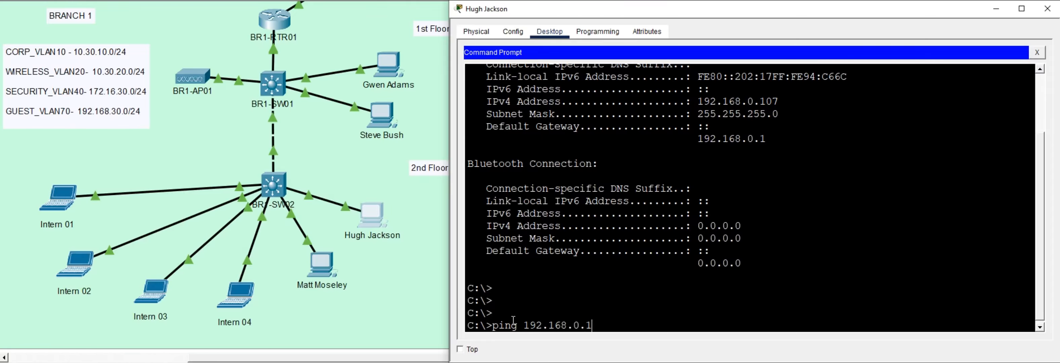
key(Return)
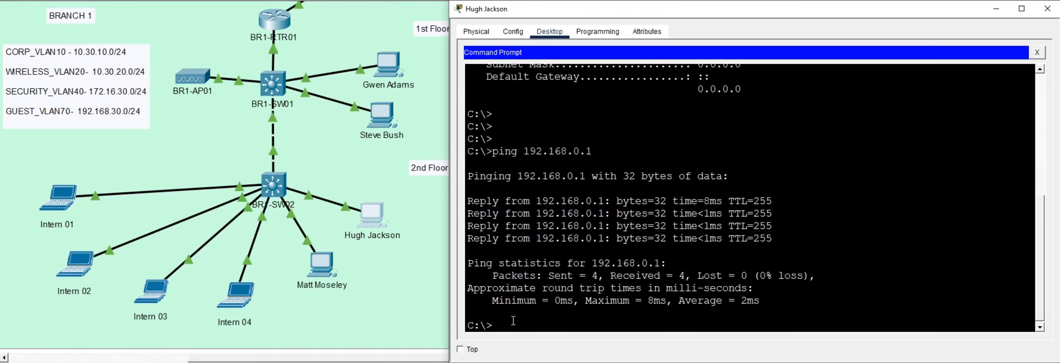
Step: Display the PC's ARP table with arp -a and close the PC window
text(arp -a)
key(Return)
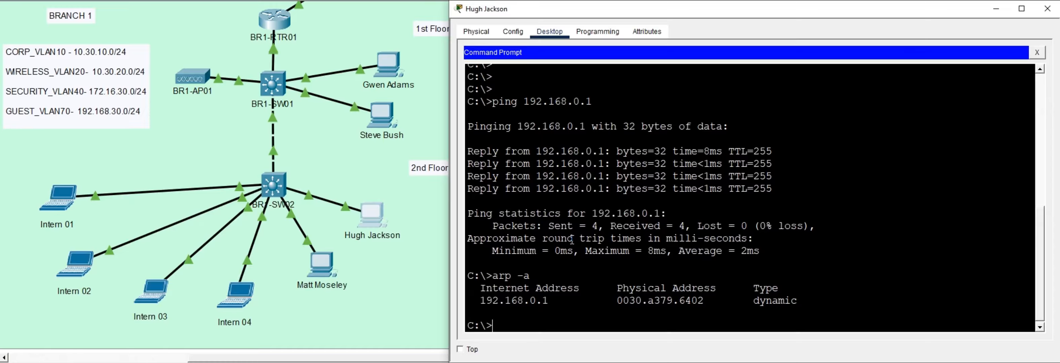
click(988, 10)
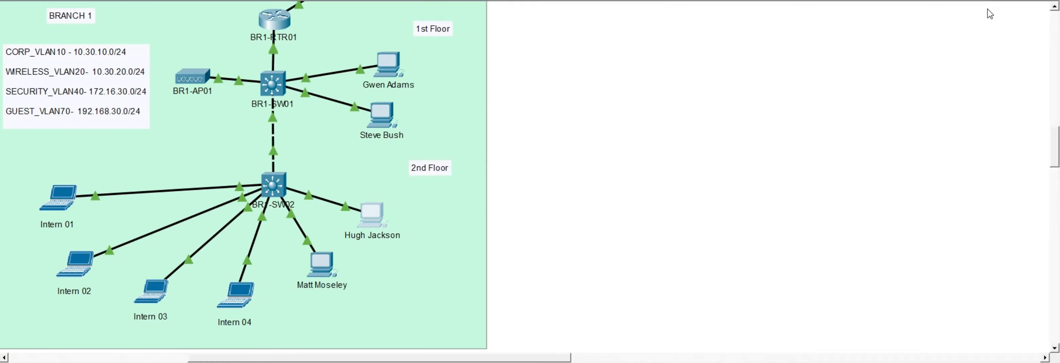
Step: Open BR1-SW02's CLI, enter privileged mode, show the MAC address table and highlight the entry for 0030.a379.6402
click(273, 188)
text(en)
key(Return)
key(Return)
key(Return)
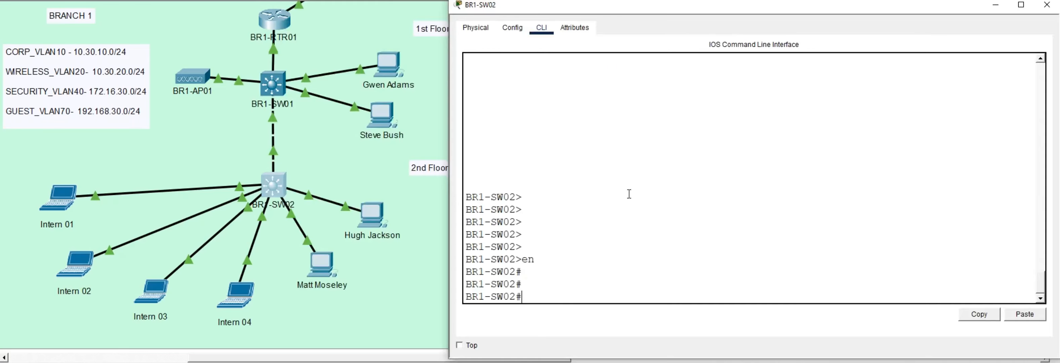
text(show mac add)
key(Tab)
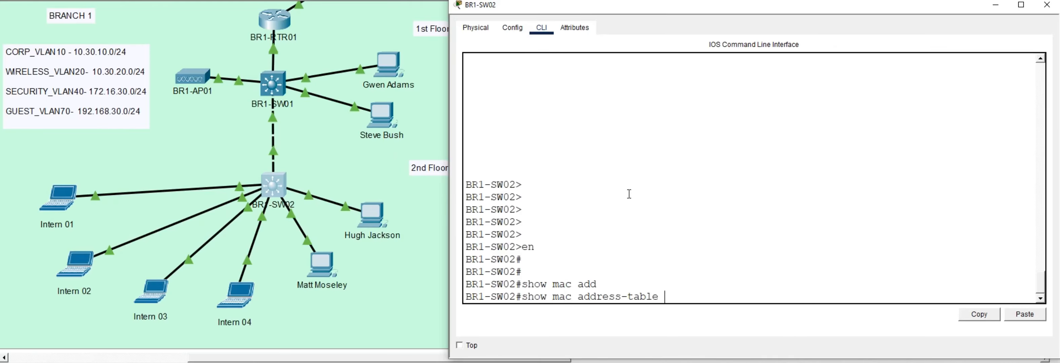
key(Return)
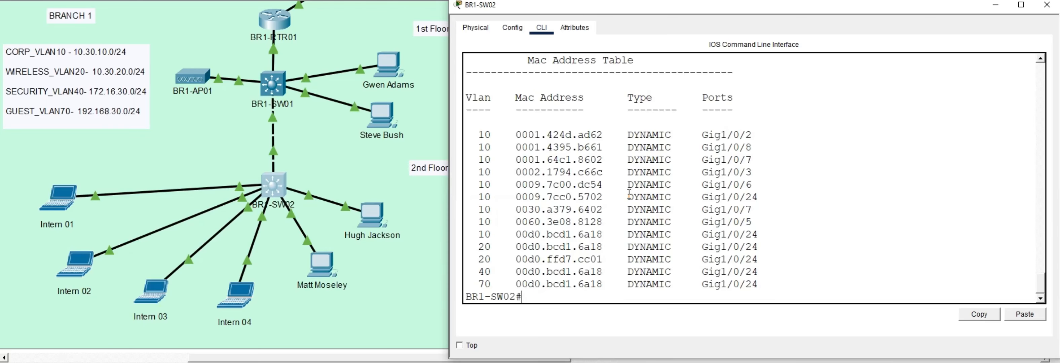
drag(515, 209, 755, 210)
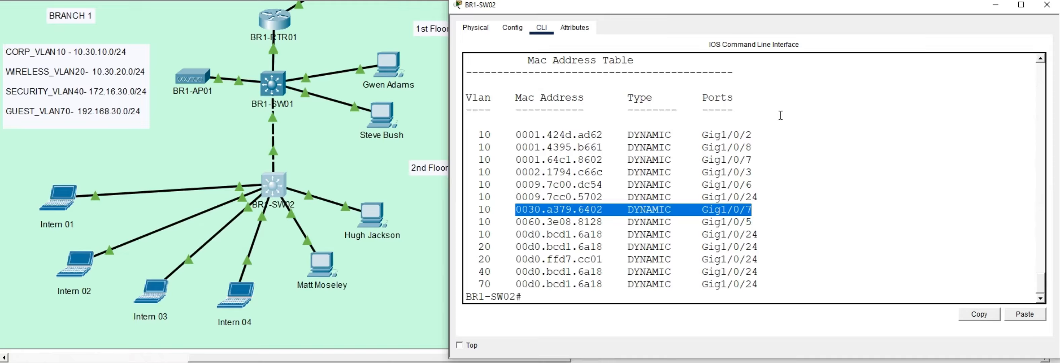
Step: Show the switch's interface status, highlight the Gig1/0/7 Training_Desk_D01 row and quit the paged output
text(show in)
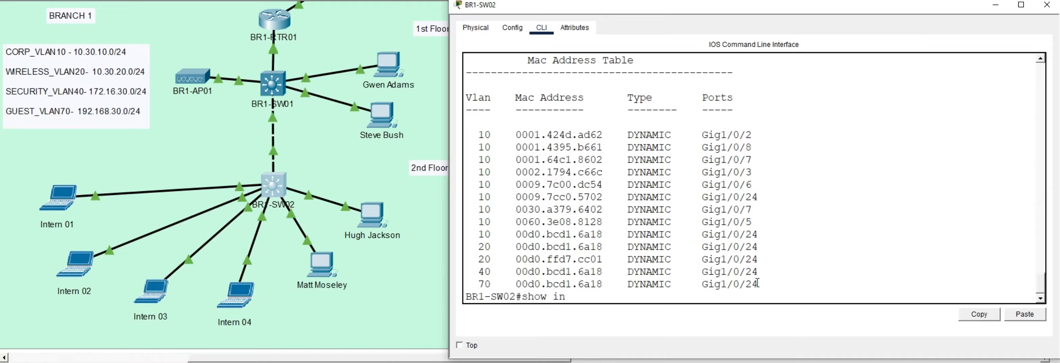
text(t status)
key(Return)
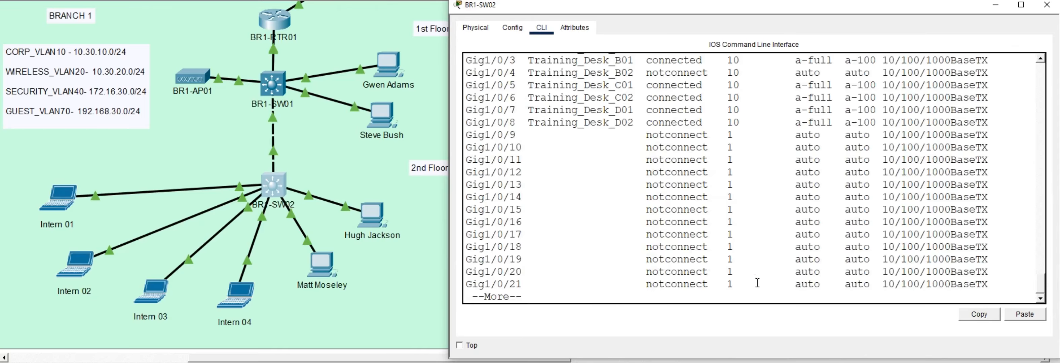
scroll(720, 225, up, 3)
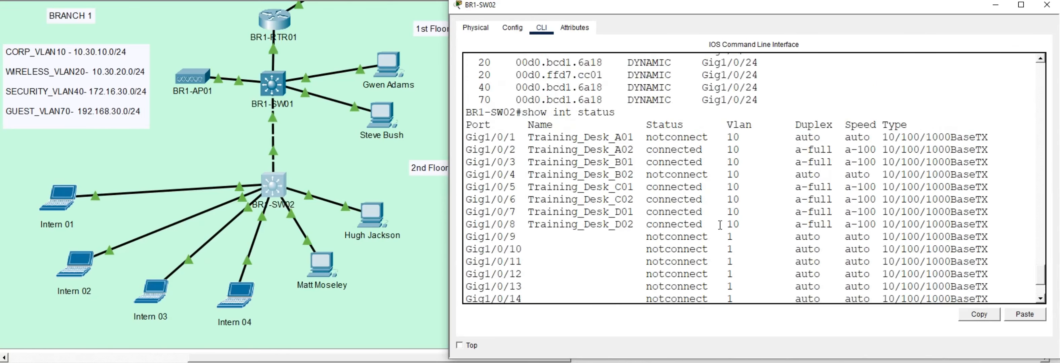
drag(467, 212, 740, 212)
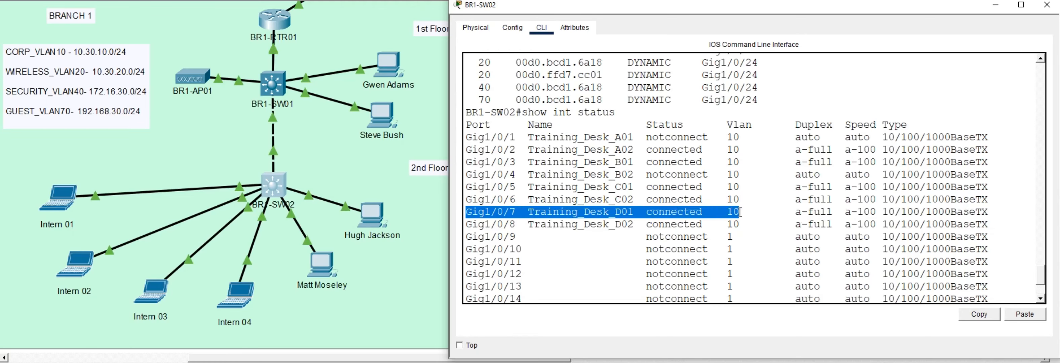
click(714, 130)
key(q)
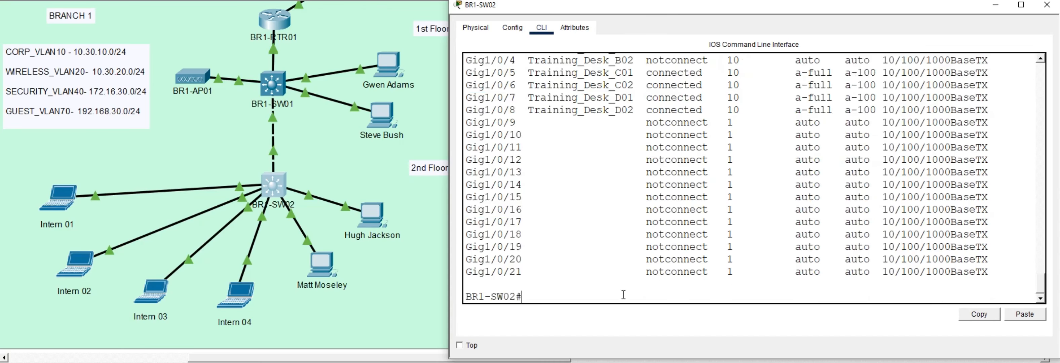
Step: Re-run show mac address-table and compare the MAC entries learned on port Gig1/0/7
key(Up)
key(Up)
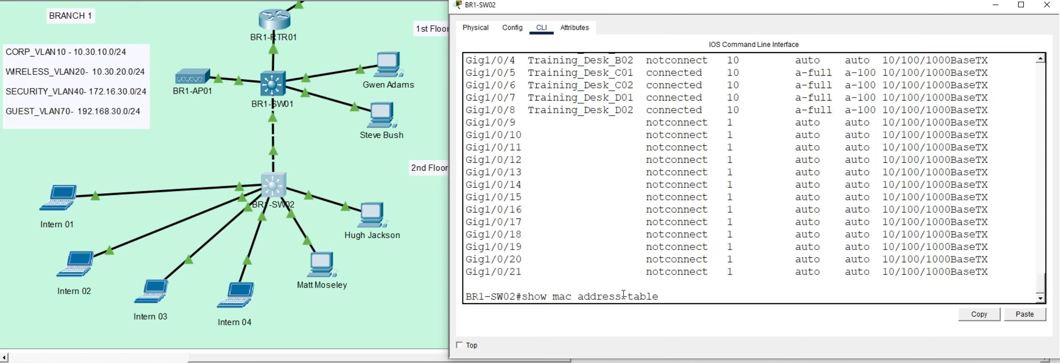
key(Return)
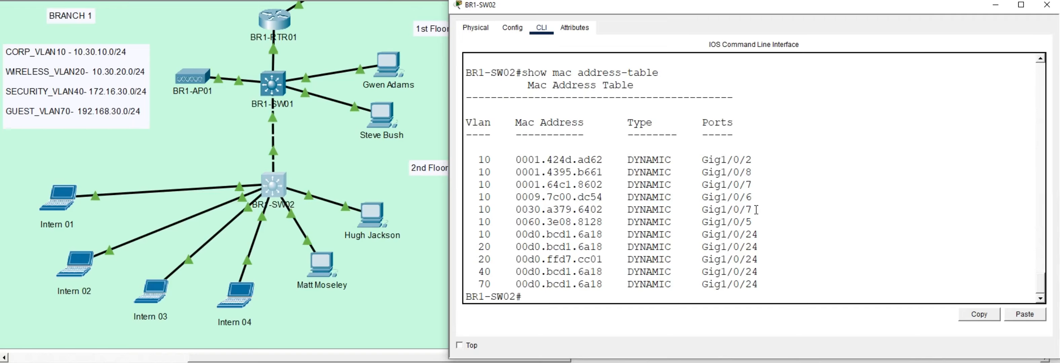
drag(756, 210, 705, 210)
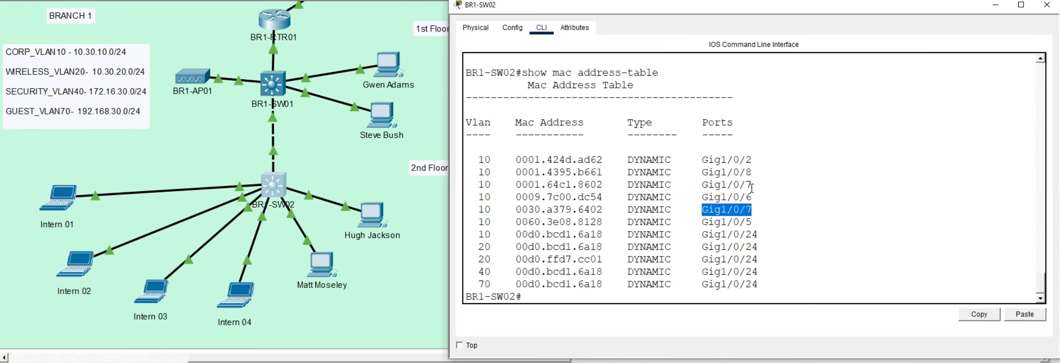
drag(752, 185, 699, 188)
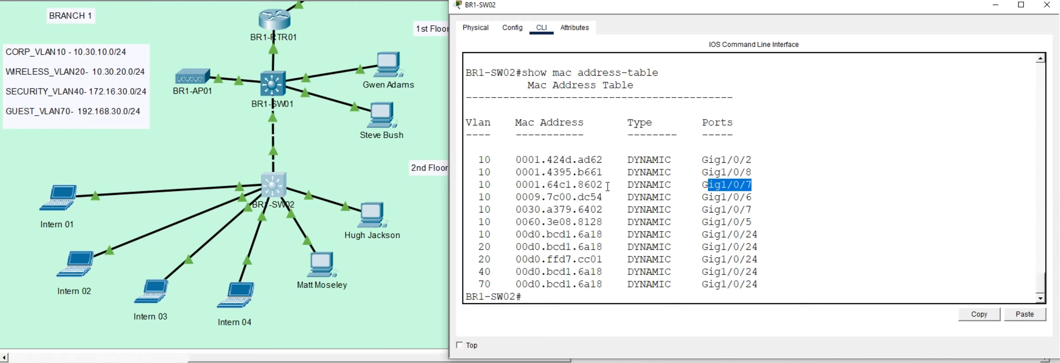
drag(603, 186, 519, 185)
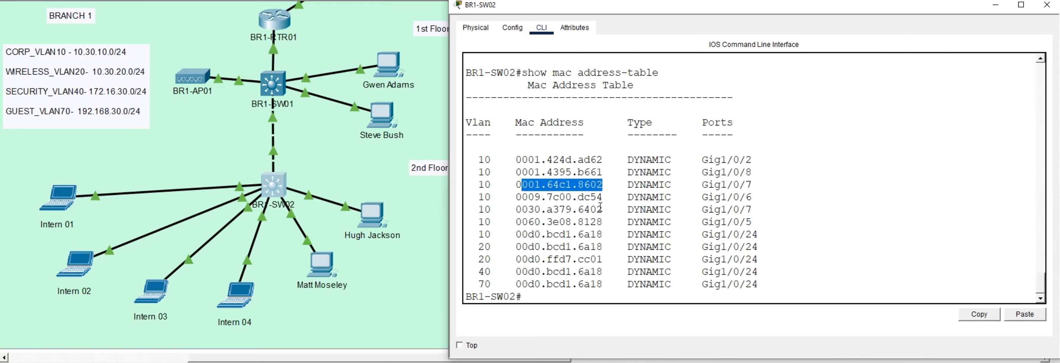
drag(602, 210, 519, 207)
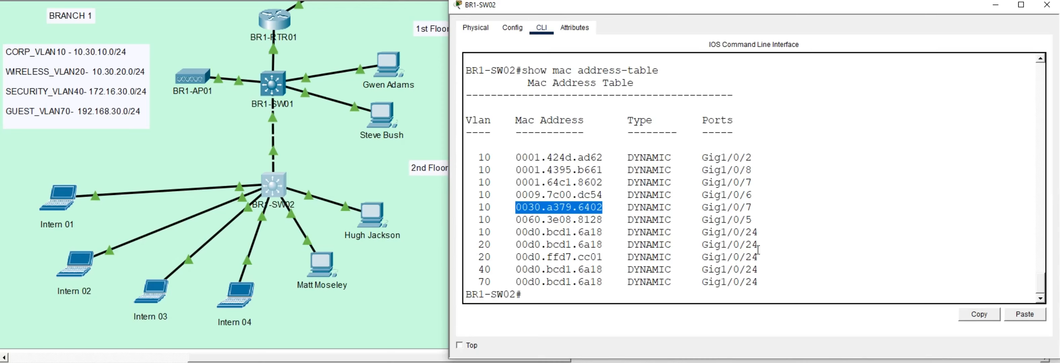
click(642, 291)
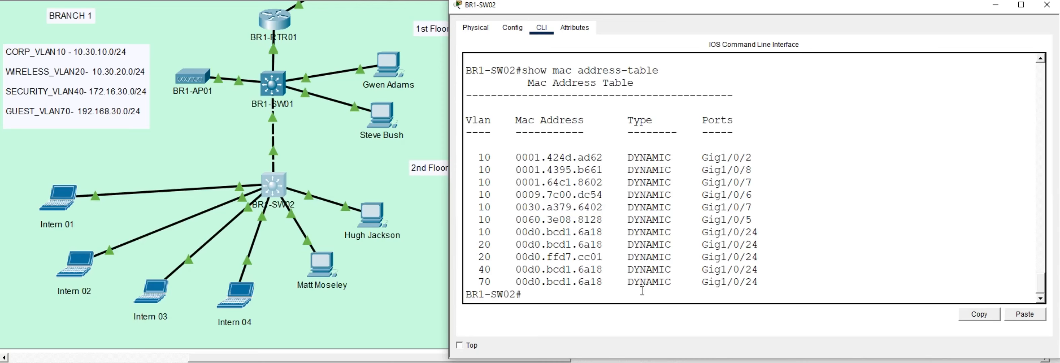
click(330, 268)
click(329, 267)
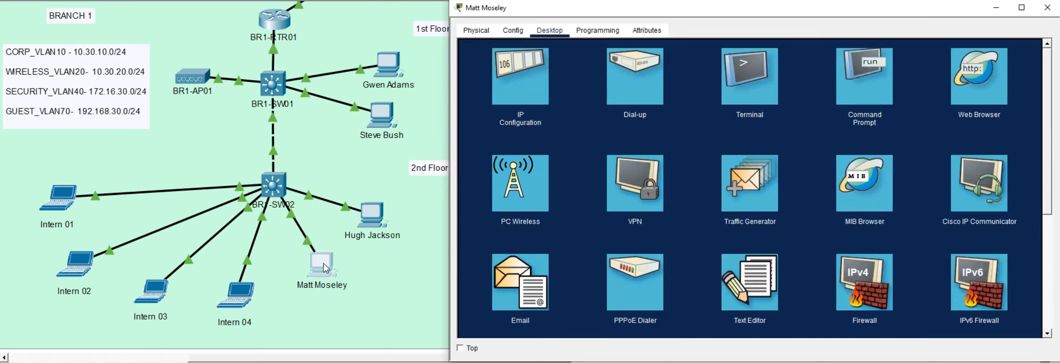
click(864, 89)
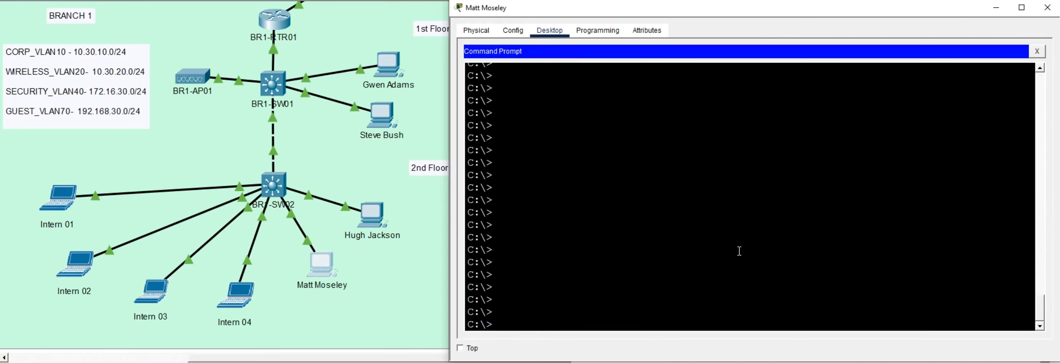
text(ipconfig)
key(Return)
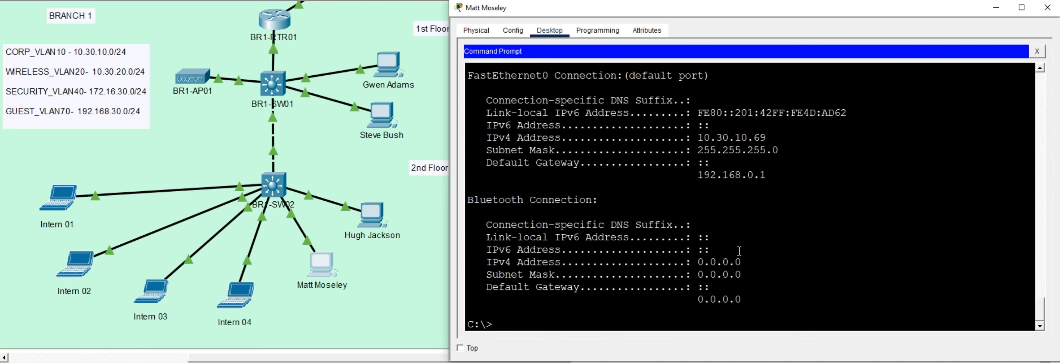
drag(698, 137, 752, 143)
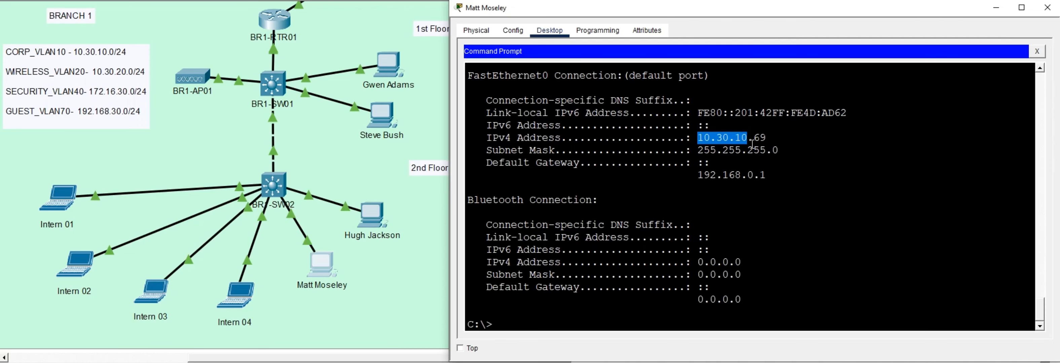
click(753, 143)
drag(691, 175, 769, 176)
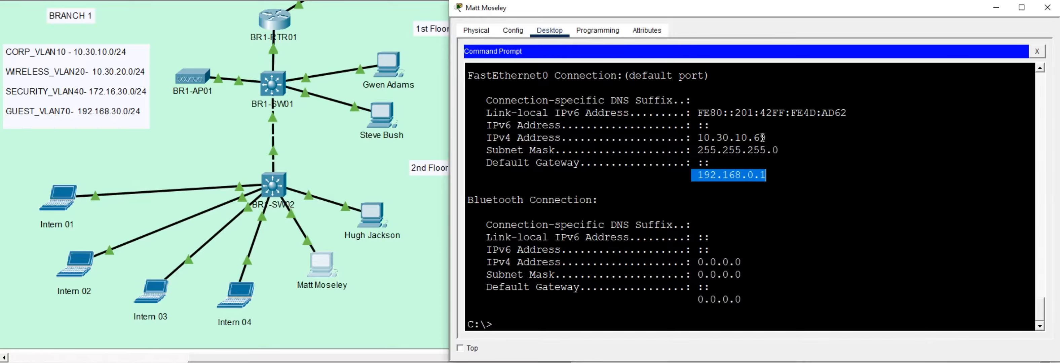
click(1047, 8)
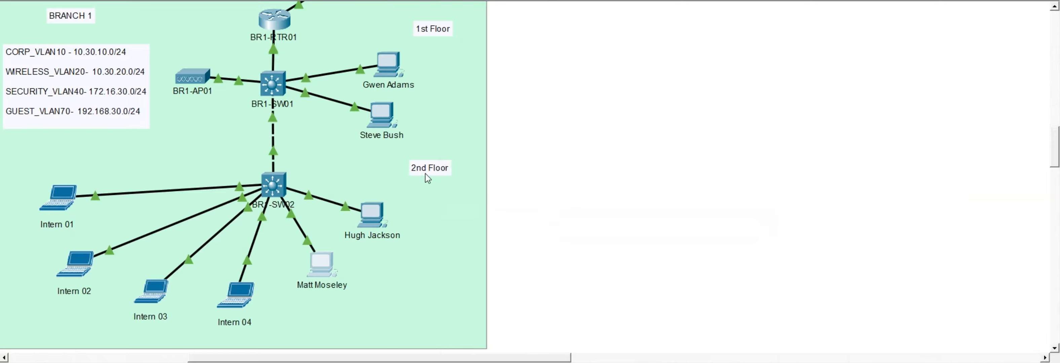
Step: Open BR1-SW02's CLI, enter configuration mode for interface gi1/0/7 and shut it down
click(276, 183)
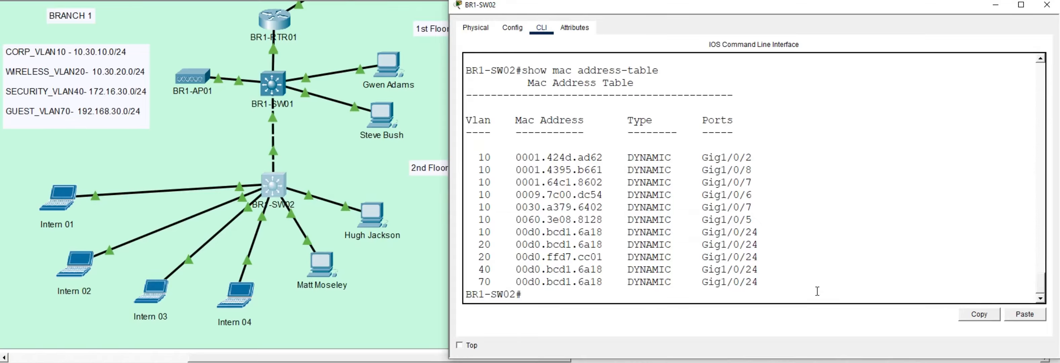
text(config t)
key(Return)
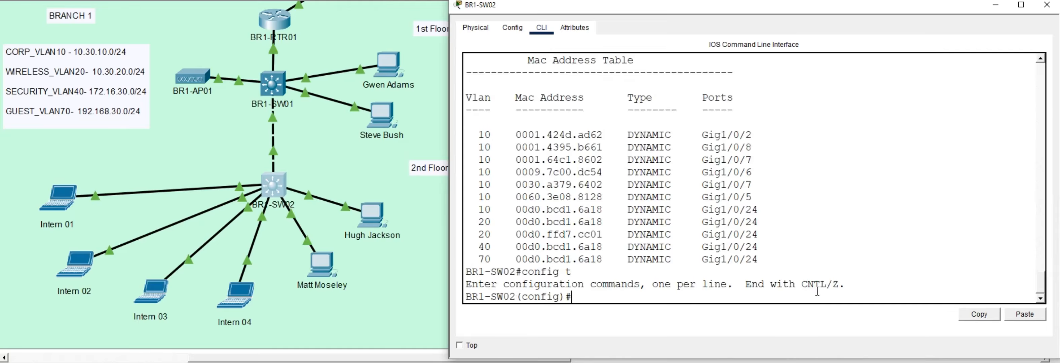
text(inte)
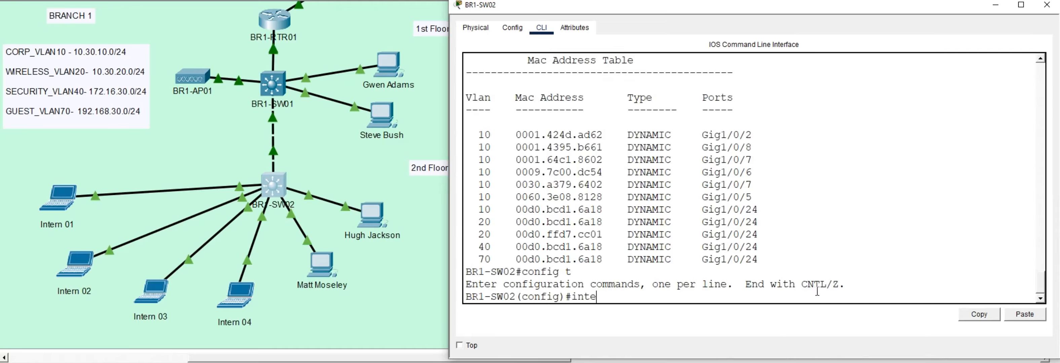
text(rface)
text(gi1/)
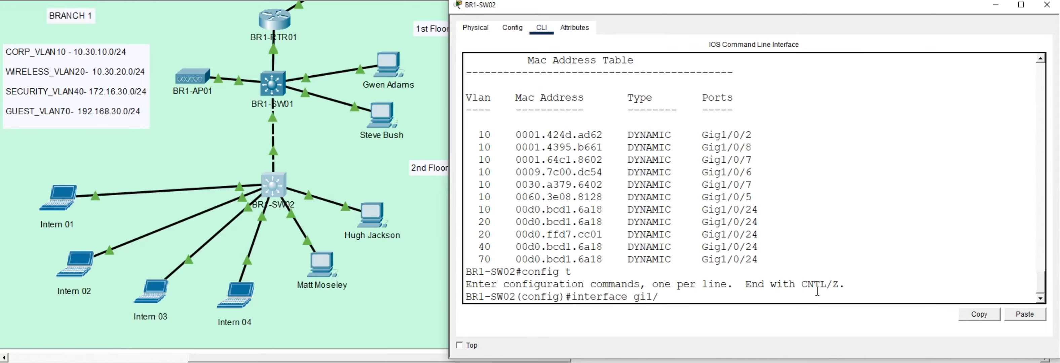
text(0/7)
key(Return)
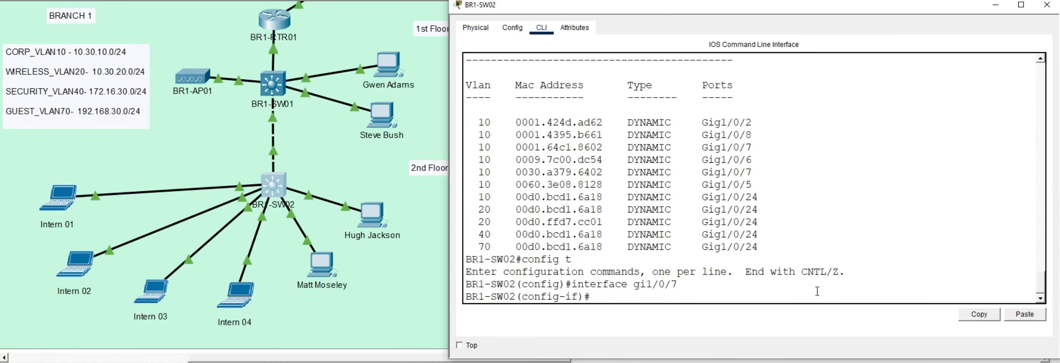
text(shutdown)
key(Return)
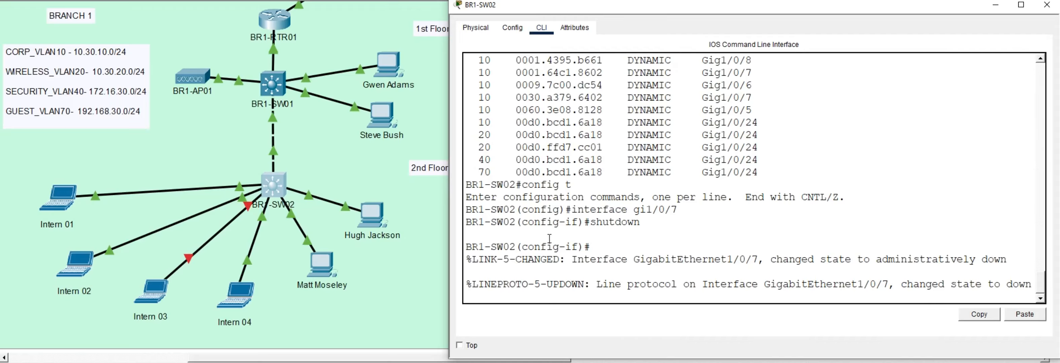
key(Return)
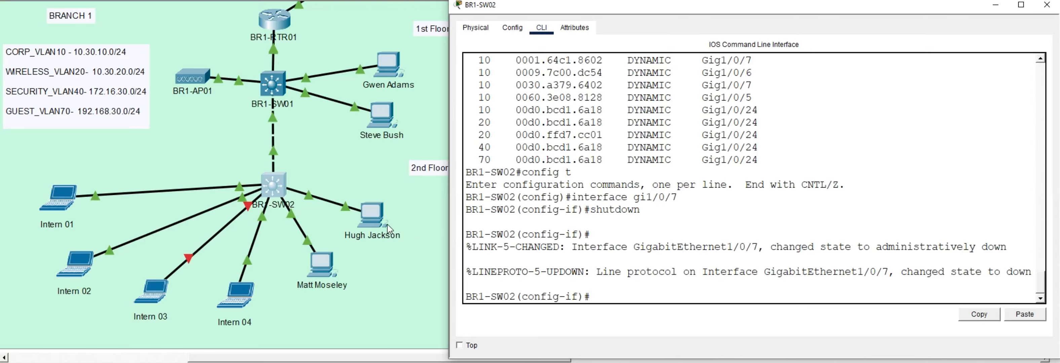
click(377, 221)
click(379, 223)
scroll(823, 255, down, 2)
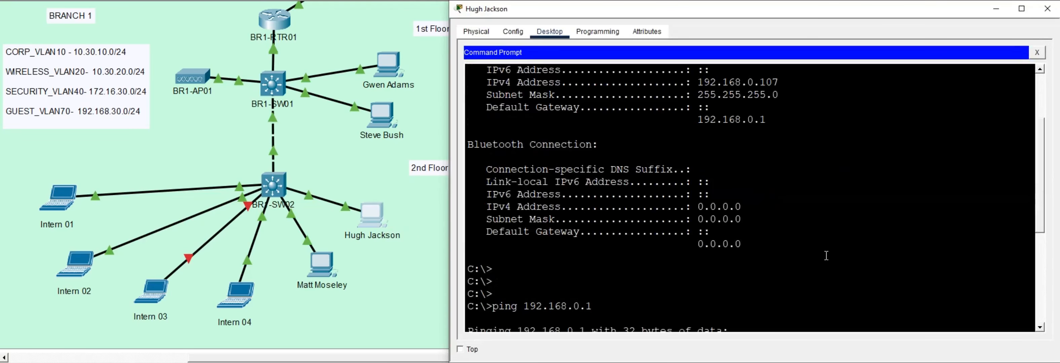
scroll(817, 259, down, 3)
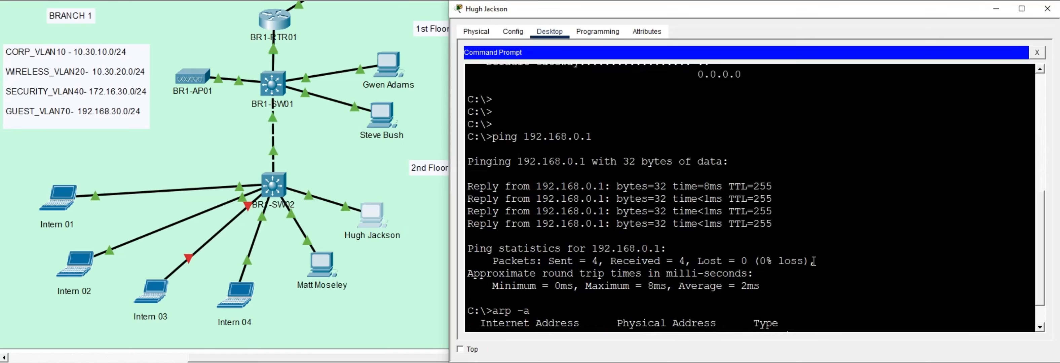
scroll(813, 261, down, 3)
text(ipconf)
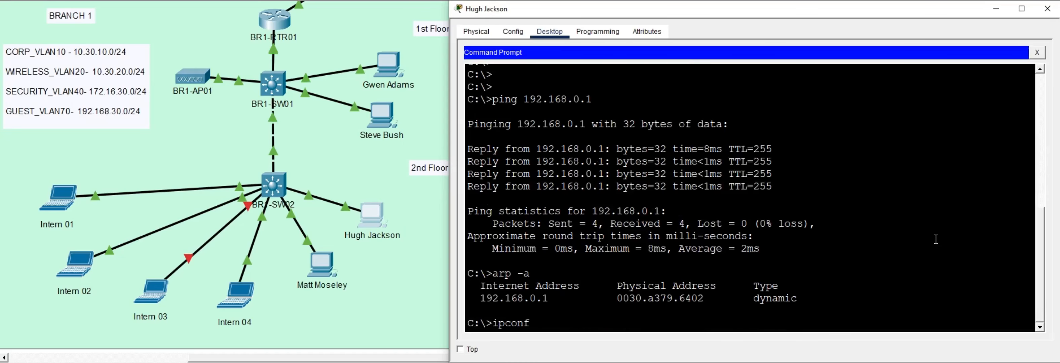
text(gi /release)
key(Return)
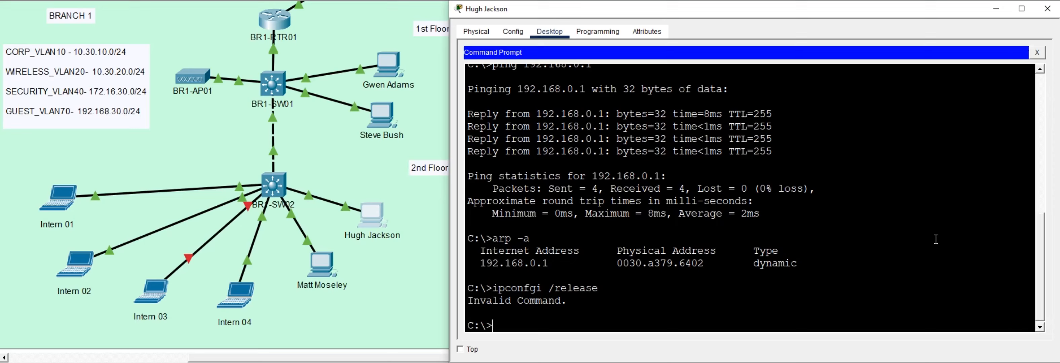
text(ipconfgi)
key(BackSpace)
key(BackSpace)
text(ig /release)
key(Return)
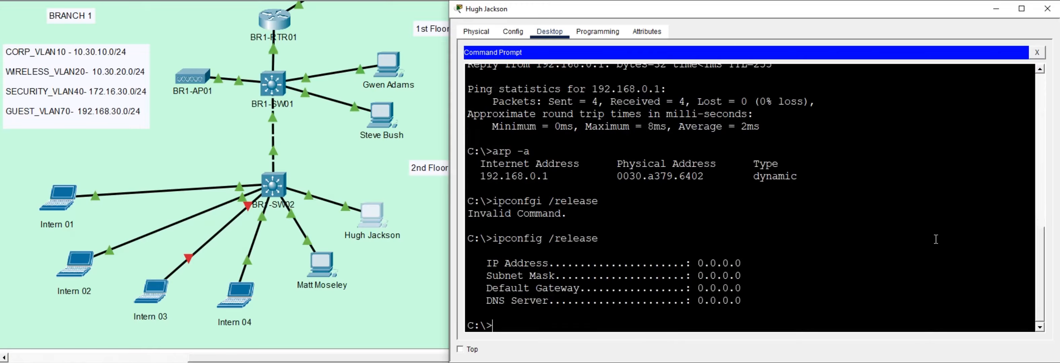
key(Up)
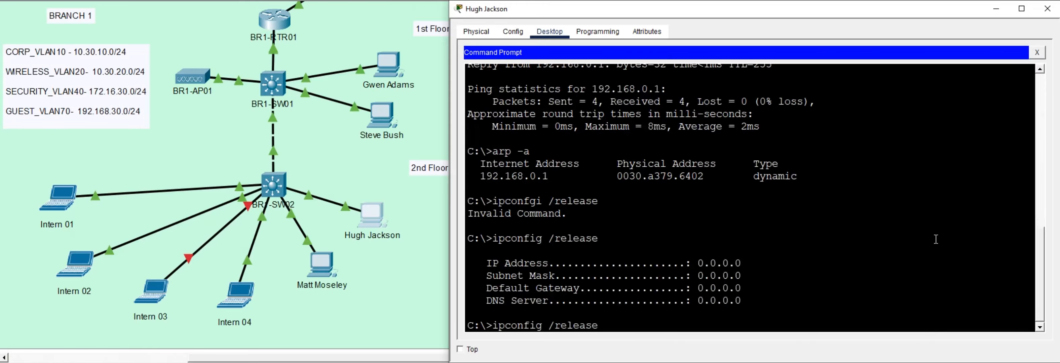
key(BackSpace)
key(BackSpace)
key(BackSpace)
key(BackSpace)
key(BackSpace)
text(new)
key(Return)
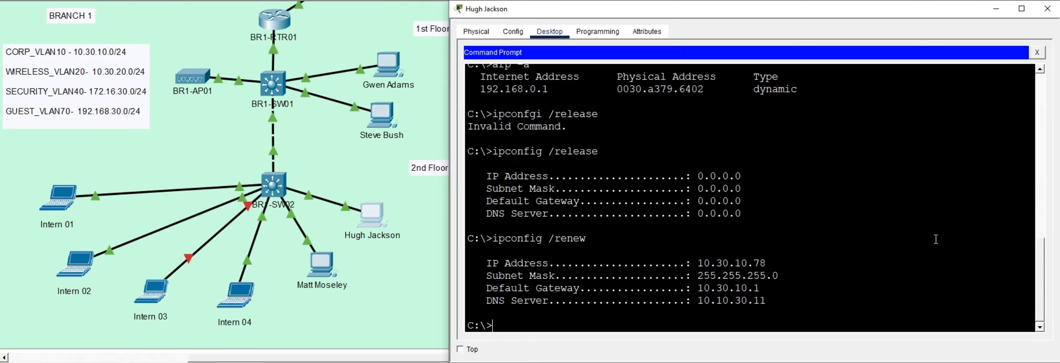
Step: Highlight the renewed IP address, subnet mask, default gateway and DNS server in the output
drag(703, 263, 764, 314)
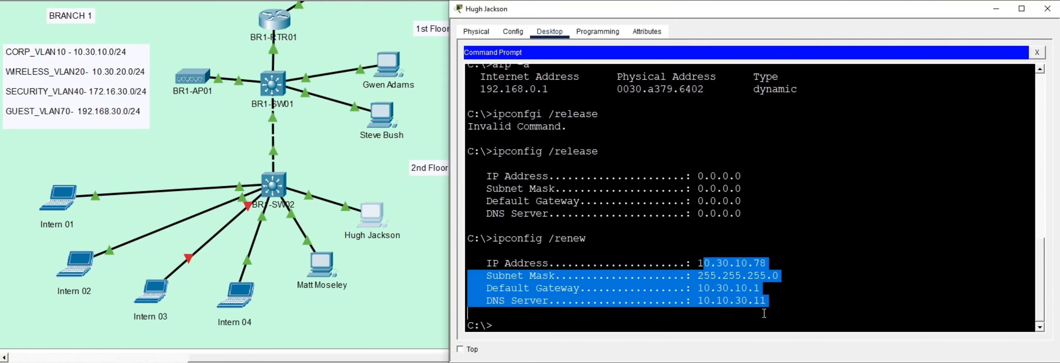
click(699, 264)
drag(699, 264, 766, 320)
click(718, 323)
text(p)
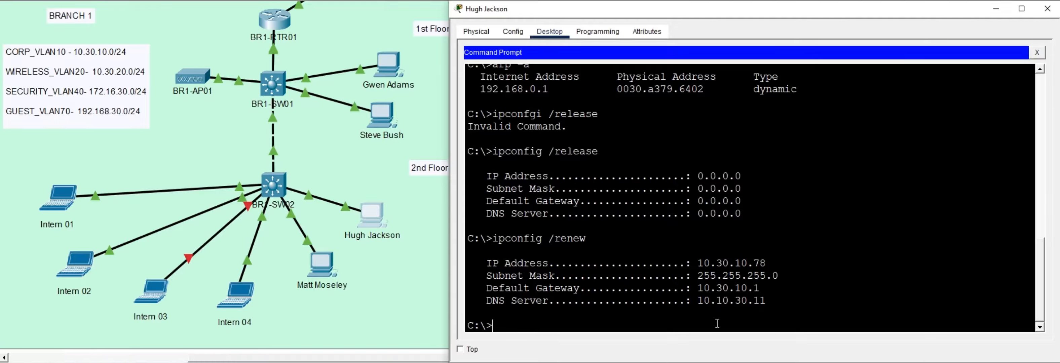
text(ing 8...)
key(BackSpace)
key(BackSpace)
text(8.8.8)
key(Return)
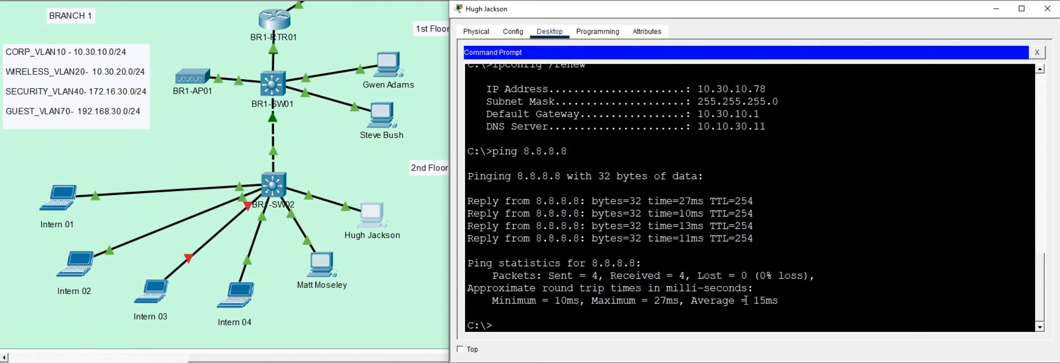
key(Return)
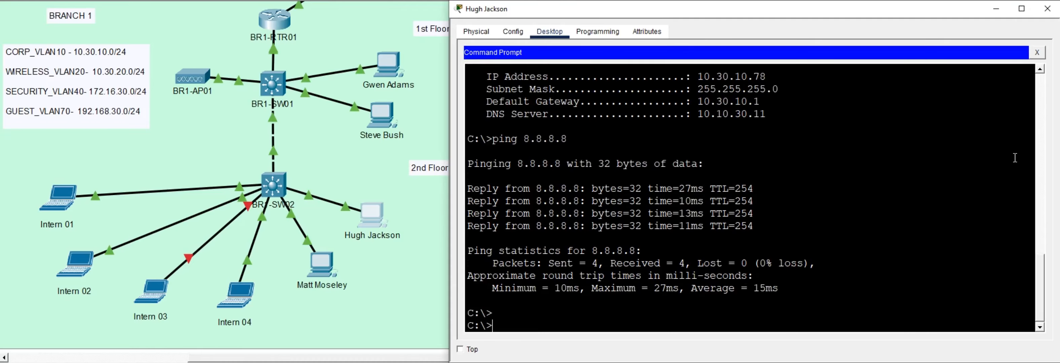